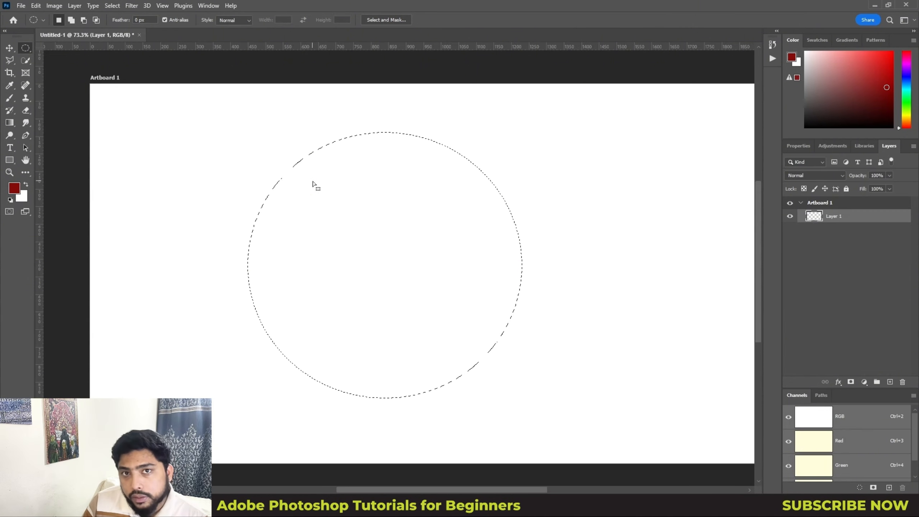
# - Change the foreground colour to black
pyautogui.click(14, 188)
pyautogui.moveTo(588, 172); pyautogui.dragTo(417, 288)
pyautogui.click(702, 116)
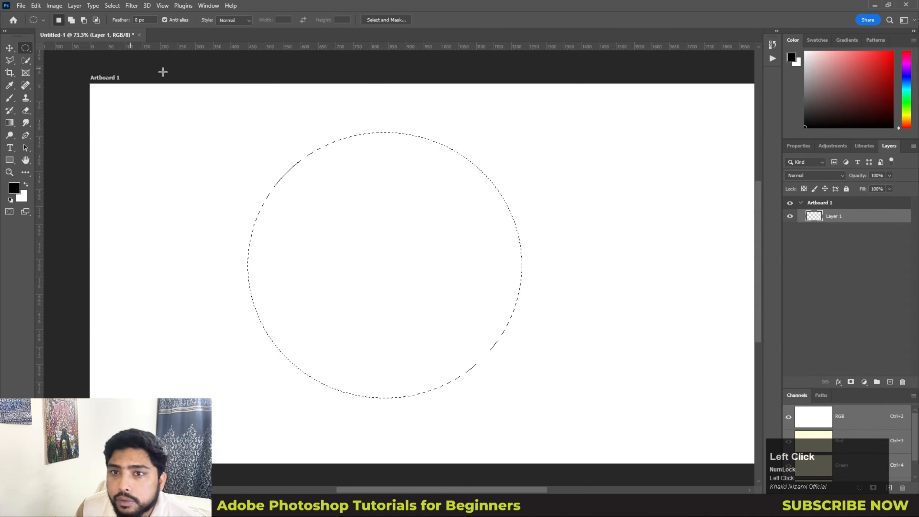
# - Paint black with the Brush around the inside edge of the circular selection at 100% flow, and undo the painting
pyautogui.click(9, 98)
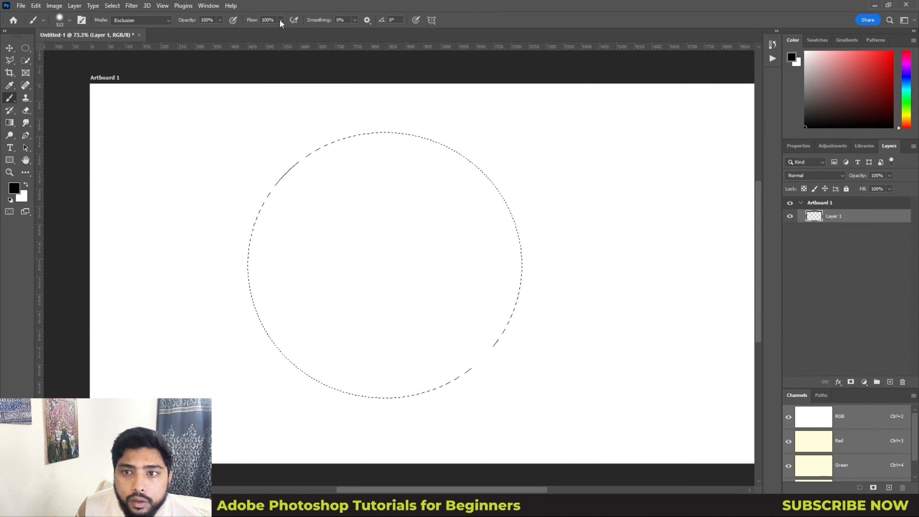
pyautogui.moveTo(207, 239)
pyautogui.mouseDown()
pyautogui.moveTo(214, 213)
pyautogui.moveTo(340, 123)
pyautogui.moveTo(445, 137)
pyautogui.moveTo(511, 255)
pyautogui.moveTo(503, 405)
pyautogui.moveTo(304, 439)
pyautogui.moveTo(194, 316)
pyautogui.moveTo(230, 349)
pyautogui.moveTo(411, 427)
pyautogui.moveTo(700, 144)
pyautogui.moveTo(589, 331)
pyautogui.moveTo(379, 133)
pyautogui.moveTo(474, 209)
pyautogui.mouseUp()
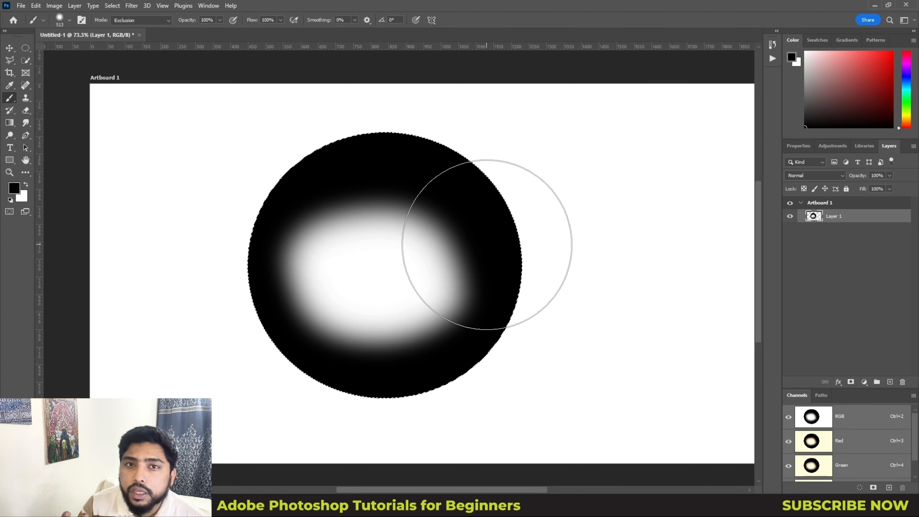
pyautogui.press('ctrl')
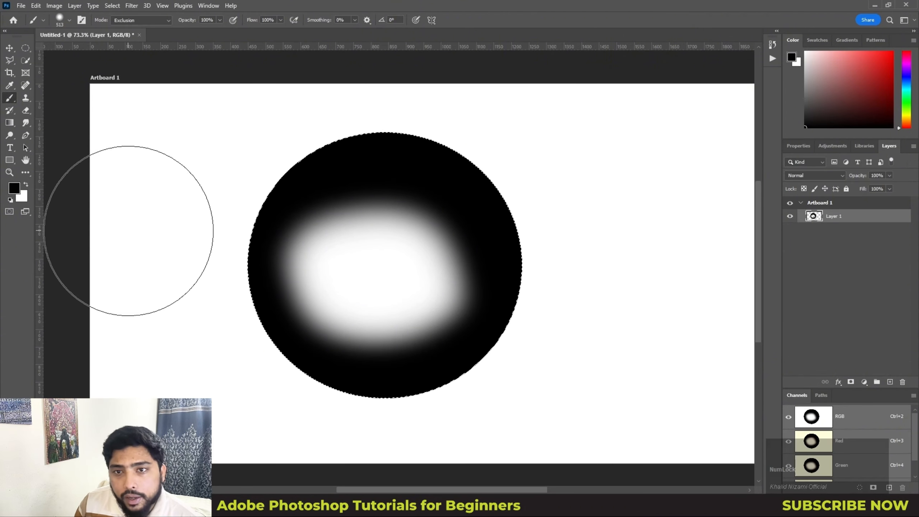
pyautogui.press('ctrl')
pyautogui.hotkey('ctrl', 'z')
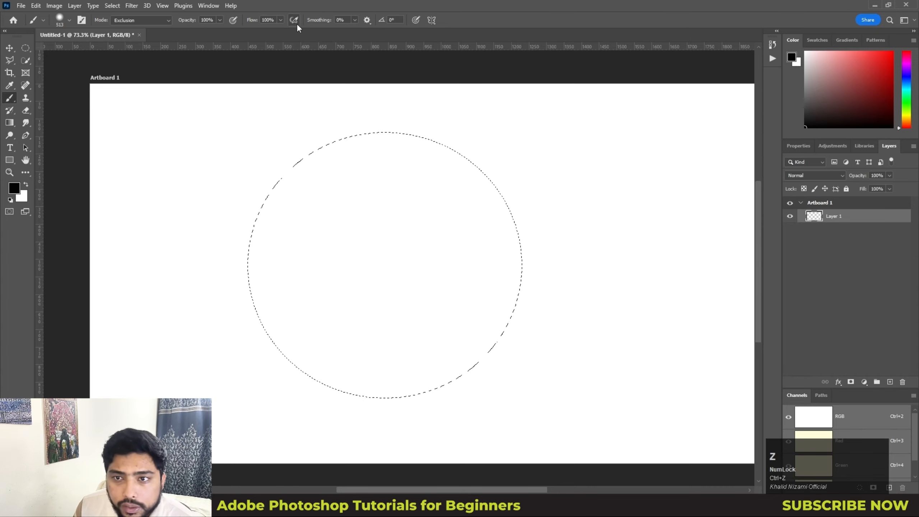
# - Try shading the inner edge of the circular selection with the brush flow set to 34%, and undo the stroke
pyautogui.click(280, 20)
pyautogui.moveTo(283, 32); pyautogui.dragTo(269, 33)
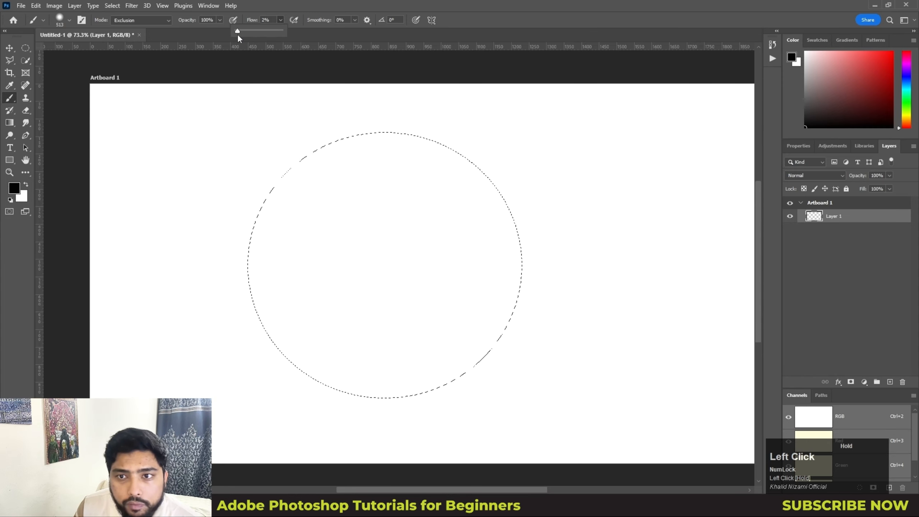
pyautogui.moveTo(242, 34); pyautogui.dragTo(251, 32)
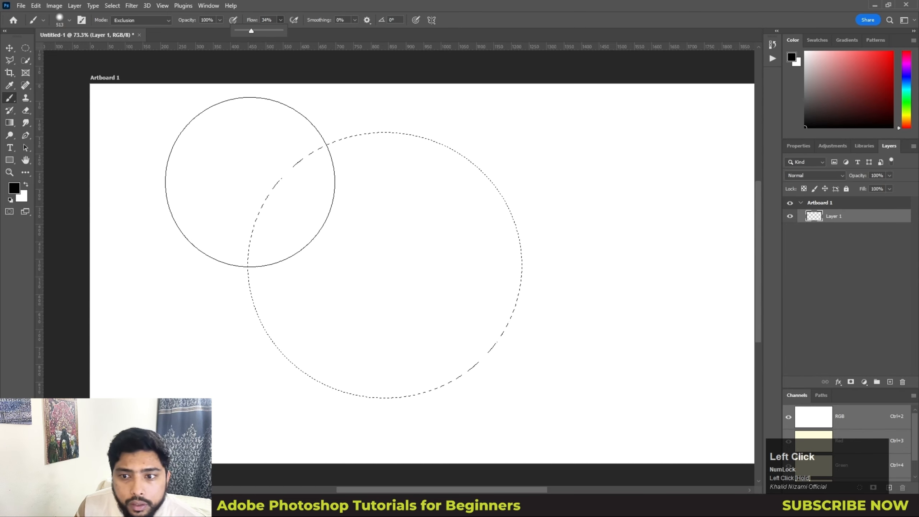
pyautogui.moveTo(249, 180)
pyautogui.mouseDown()
pyautogui.moveTo(201, 286)
pyautogui.moveTo(230, 356)
pyautogui.moveTo(263, 383)
pyautogui.moveTo(318, 403)
pyautogui.moveTo(429, 410)
pyautogui.moveTo(509, 387)
pyautogui.mouseUp()
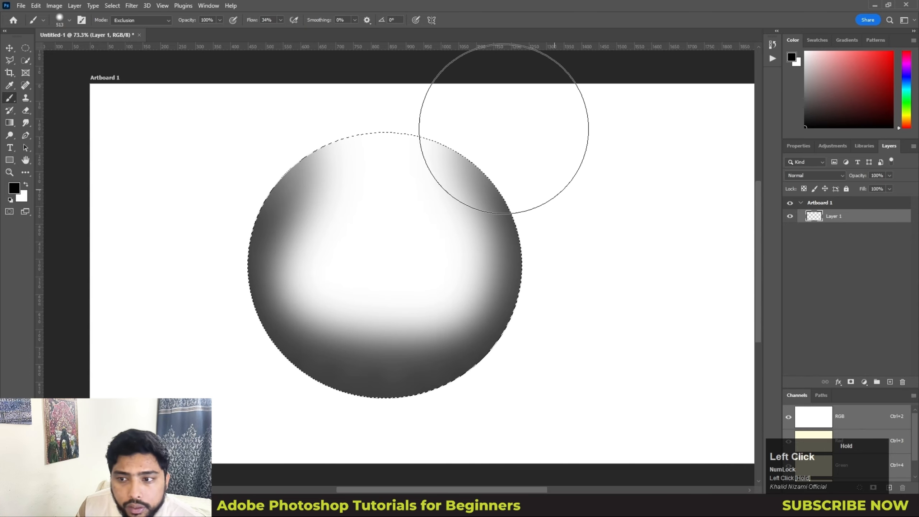
pyautogui.hotkey('ctrl', 'z')
# - Set the brush flow to 14% and build up black shading inside the circular selection with repeated strokes
pyautogui.click(283, 21)
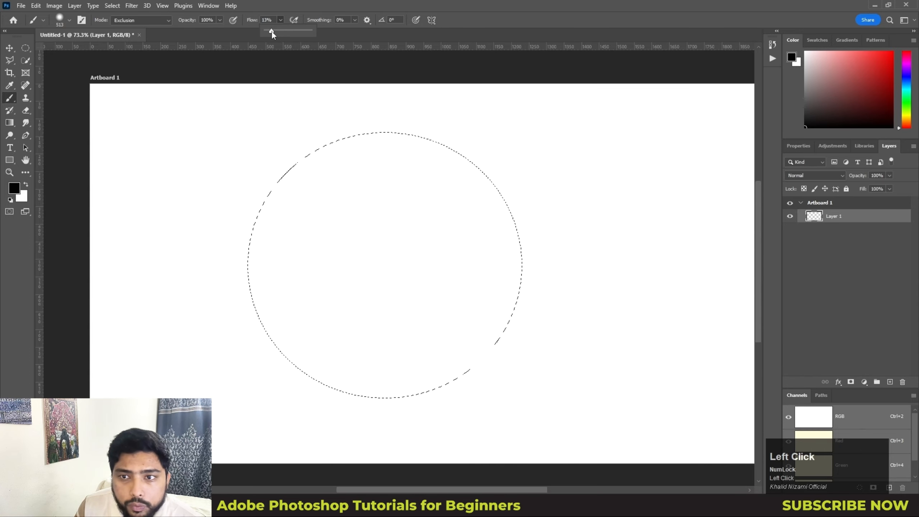
pyautogui.moveTo(272, 31); pyautogui.dragTo(274, 32)
pyautogui.moveTo(273, 68)
pyautogui.mouseDown()
pyautogui.moveTo(280, 159)
pyautogui.moveTo(262, 156)
pyautogui.moveTo(221, 192)
pyautogui.moveTo(200, 286)
pyautogui.moveTo(233, 364)
pyautogui.moveTo(330, 420)
pyautogui.moveTo(463, 411)
pyautogui.moveTo(540, 302)
pyautogui.moveTo(541, 203)
pyautogui.moveTo(468, 113)
pyautogui.moveTo(395, 88)
pyautogui.moveTo(300, 95)
pyautogui.moveTo(236, 138)
pyautogui.moveTo(199, 222)
pyautogui.moveTo(238, 329)
pyautogui.moveTo(357, 402)
pyautogui.moveTo(486, 415)
pyautogui.moveTo(506, 382)
pyautogui.moveTo(364, 423)
pyautogui.moveTo(262, 362)
pyautogui.moveTo(239, 291)
pyautogui.moveTo(257, 205)
pyautogui.moveTo(277, 171)
pyautogui.moveTo(244, 221)
pyautogui.moveTo(267, 342)
pyautogui.moveTo(389, 409)
pyautogui.moveTo(498, 384)
pyautogui.moveTo(533, 233)
pyautogui.moveTo(486, 147)
pyautogui.moveTo(396, 113)
pyautogui.moveTo(282, 153)
pyautogui.moveTo(233, 266)
pyautogui.moveTo(250, 331)
pyautogui.moveTo(335, 401)
pyautogui.moveTo(472, 432)
pyautogui.moveTo(552, 324)
pyautogui.moveTo(552, 229)
pyautogui.moveTo(491, 144)
pyautogui.moveTo(414, 106)
pyautogui.moveTo(302, 105)
pyautogui.moveTo(221, 196)
pyautogui.moveTo(236, 359)
pyautogui.mouseUp()
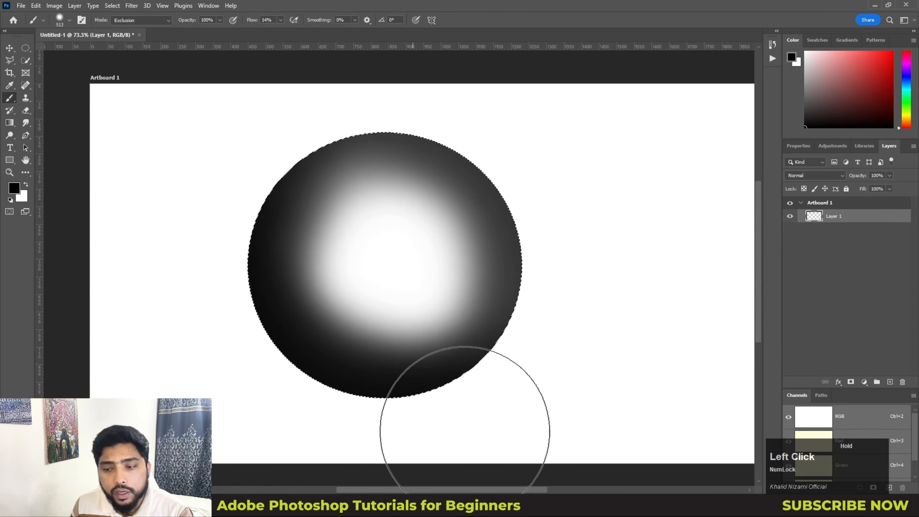
pyautogui.moveTo(465, 431); pyautogui.dragTo(504, 417)
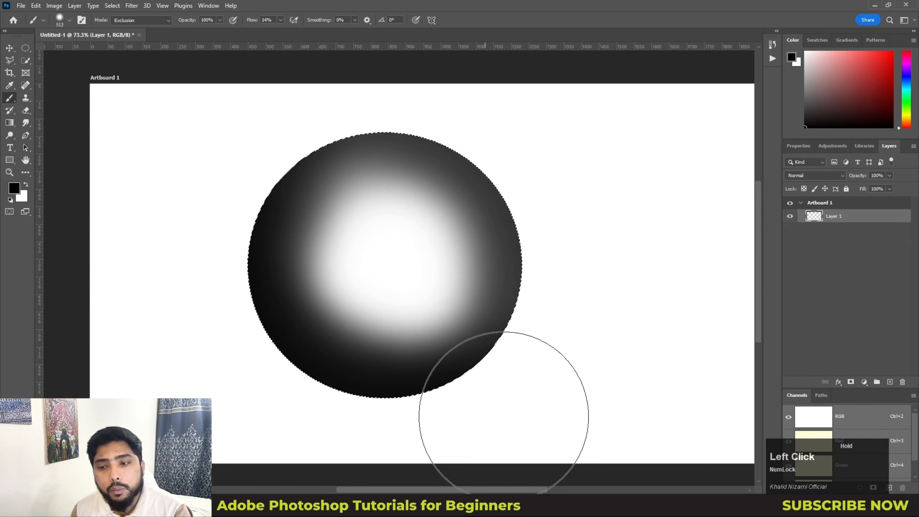
pyautogui.moveTo(490, 418)
pyautogui.mouseDown()
pyautogui.moveTo(493, 407)
pyautogui.moveTo(462, 427)
pyautogui.moveTo(273, 302)
pyautogui.moveTo(306, 168)
pyautogui.moveTo(476, 164)
pyautogui.moveTo(543, 343)
pyautogui.moveTo(332, 421)
pyautogui.moveTo(574, 267)
pyautogui.moveTo(556, 327)
pyautogui.moveTo(558, 273)
pyautogui.moveTo(41, 293)
pyautogui.moveTo(0, 286)
pyautogui.moveTo(217, 203)
pyautogui.moveTo(246, 234)
pyautogui.moveTo(219, 301)
pyautogui.mouseUp()
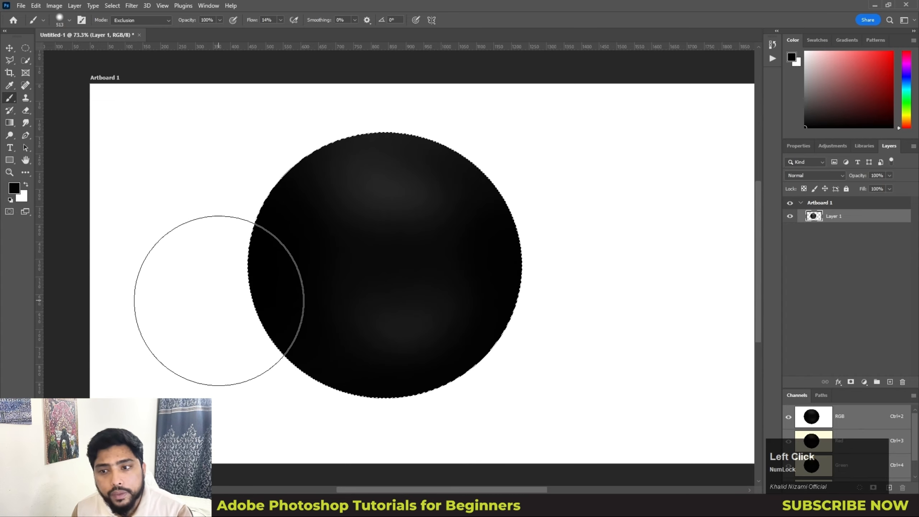
# - Undo the shading together with the circular selection, and return to the Brush tool with the artboard selected
pyautogui.hotkey('ctrl', 'z')
pyautogui.hotkey('ctrl', 'z')
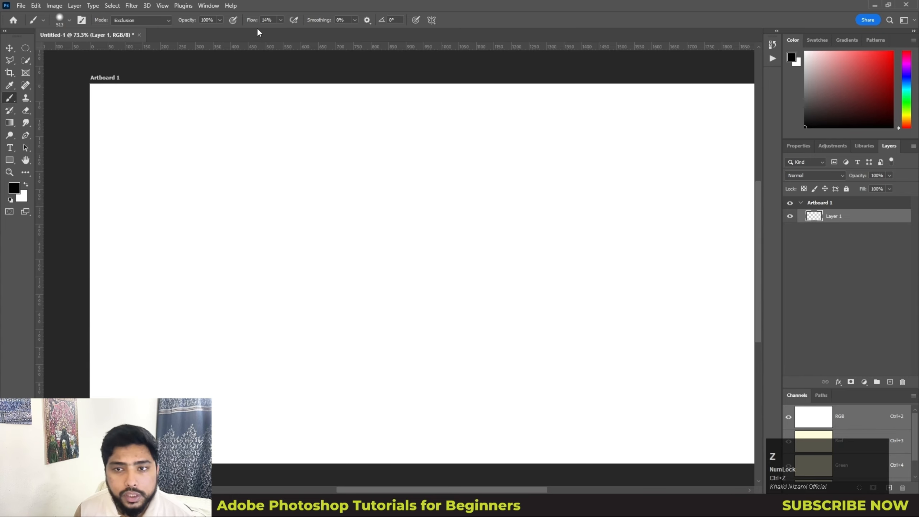
pyautogui.click(10, 48)
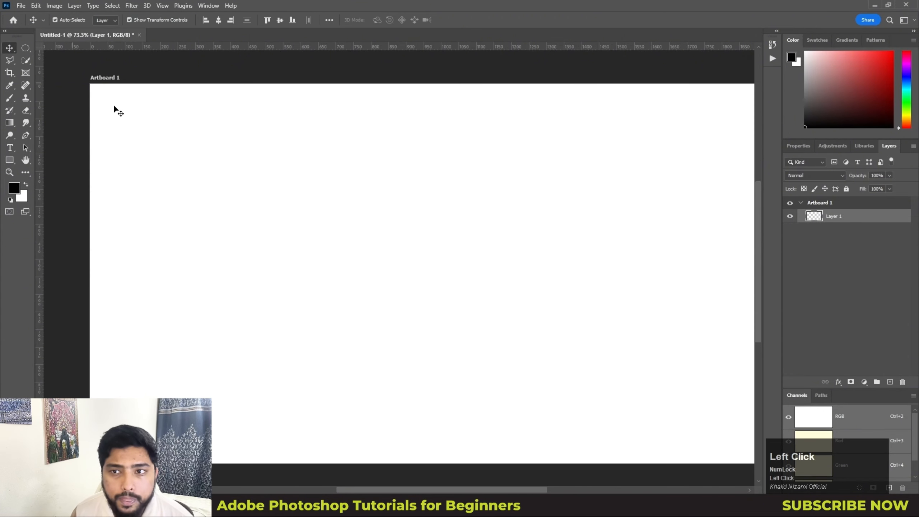
pyautogui.click(153, 146)
pyautogui.click(9, 98)
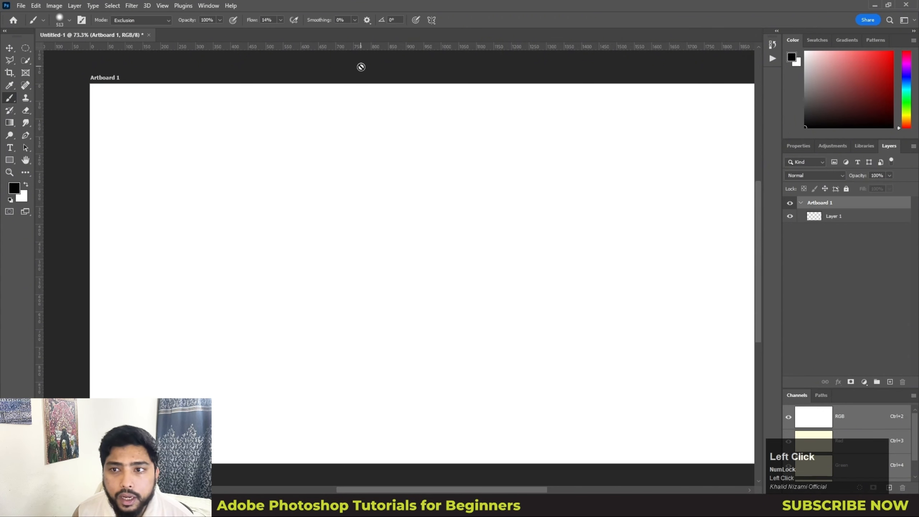
# - Choose the Hard Round Pressure Opacity brush and flatten its tip into a narrow ellipse at a 46° angle
pyautogui.click(68, 20)
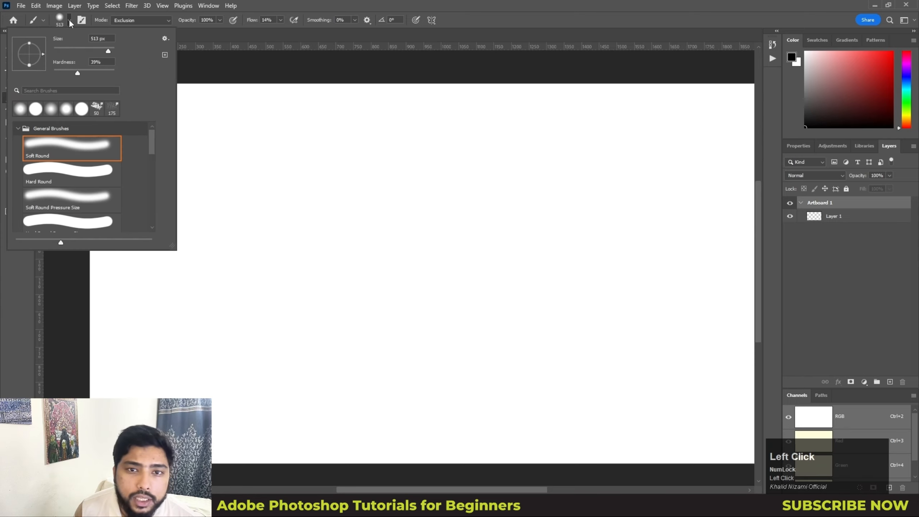
pyautogui.rightClick(261, 148)
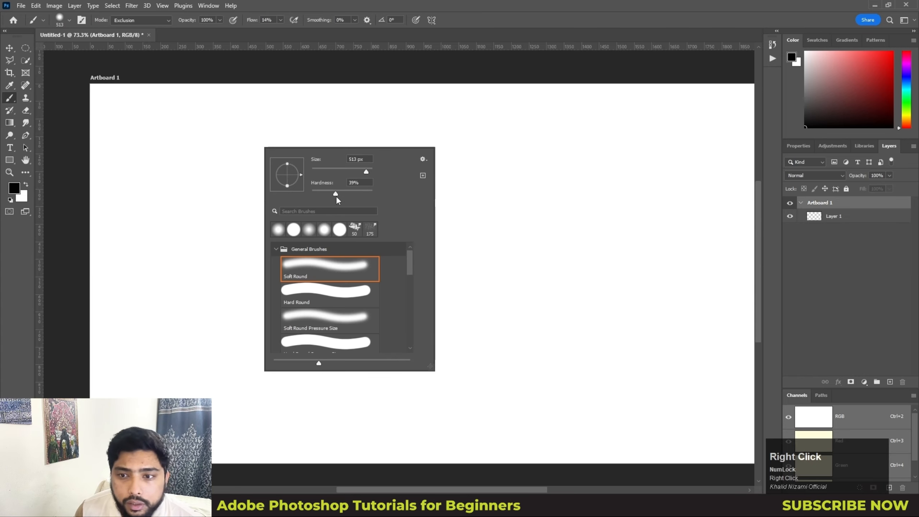
pyautogui.scroll(-5, 357, 312)
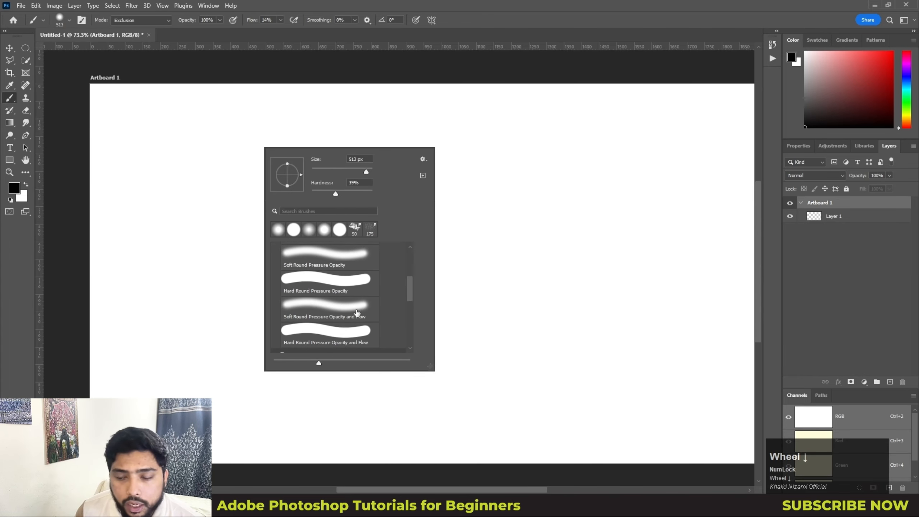
pyautogui.scroll(2, 357, 312)
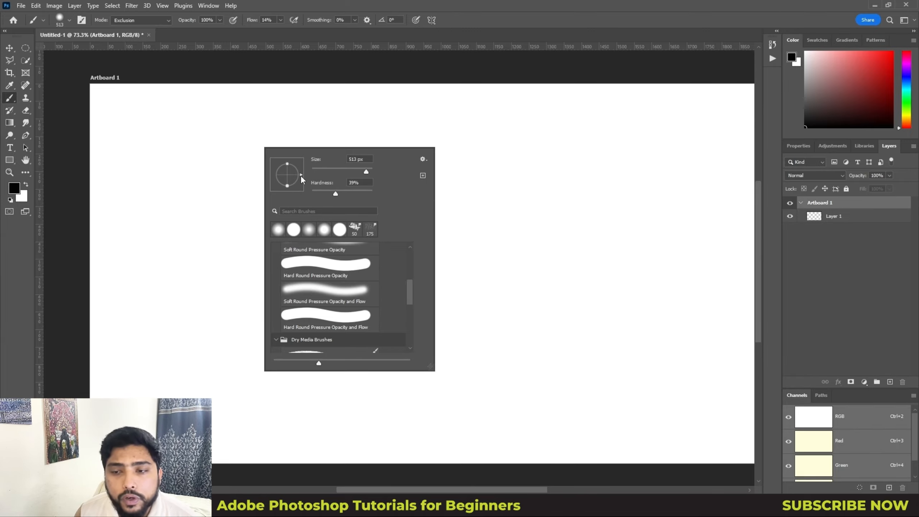
pyautogui.click(326, 265)
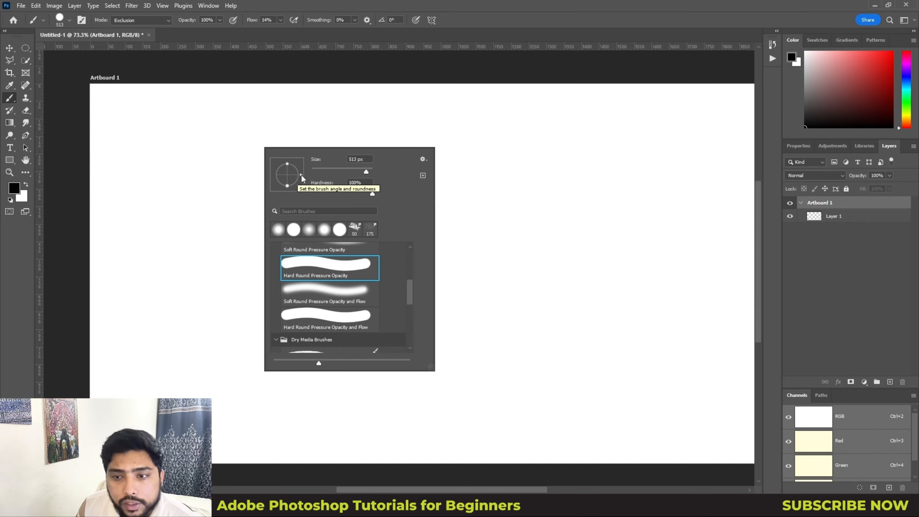
pyautogui.moveTo(302, 176); pyautogui.dragTo(289, 182)
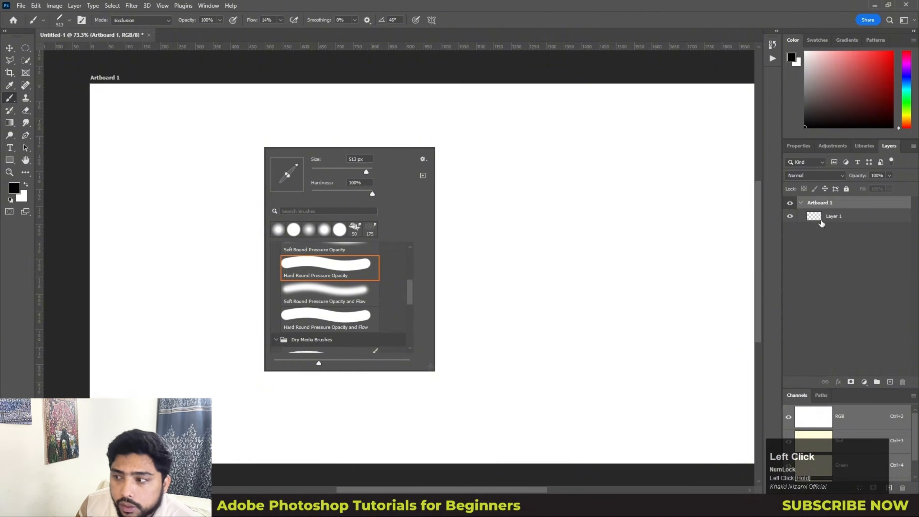
# - Make Layer 1 active and adjust the brush to 88 px diameter and 73% hardness
pyautogui.click(821, 222)
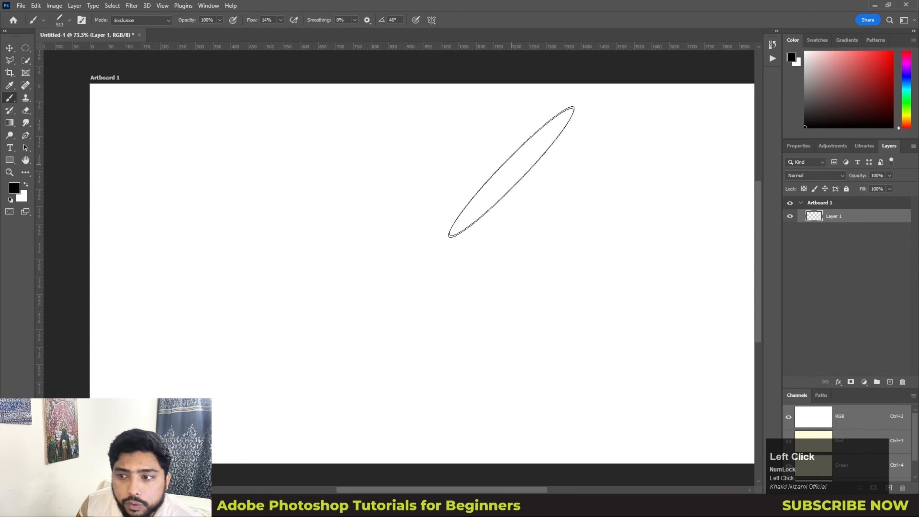
pyautogui.press('alt')
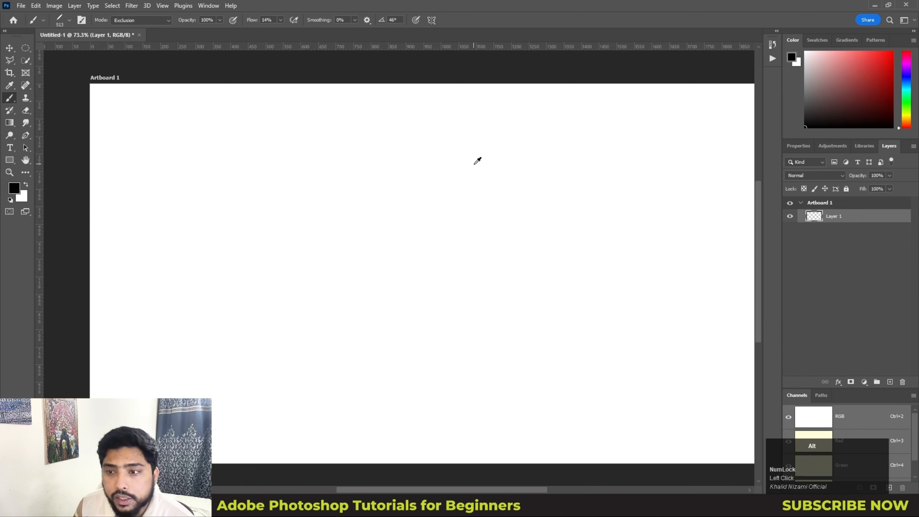
pyautogui.moveTo(474, 163)
pyautogui.mouseDown()
pyautogui.moveTo(288, 289)
pyautogui.moveTo(292, 283)
pyautogui.mouseUp()
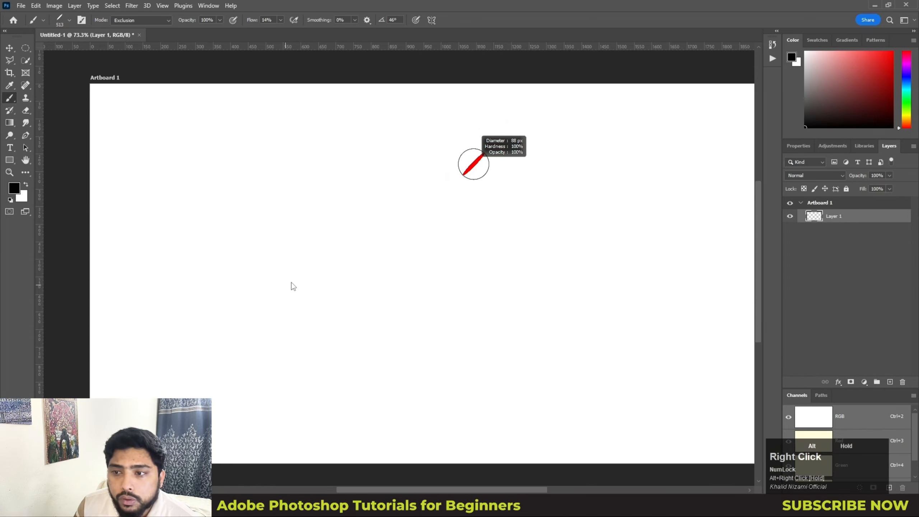
pyautogui.keyDown('alt'); pyautogui.rightClick(366, 159); pyautogui.keyUp('alt')
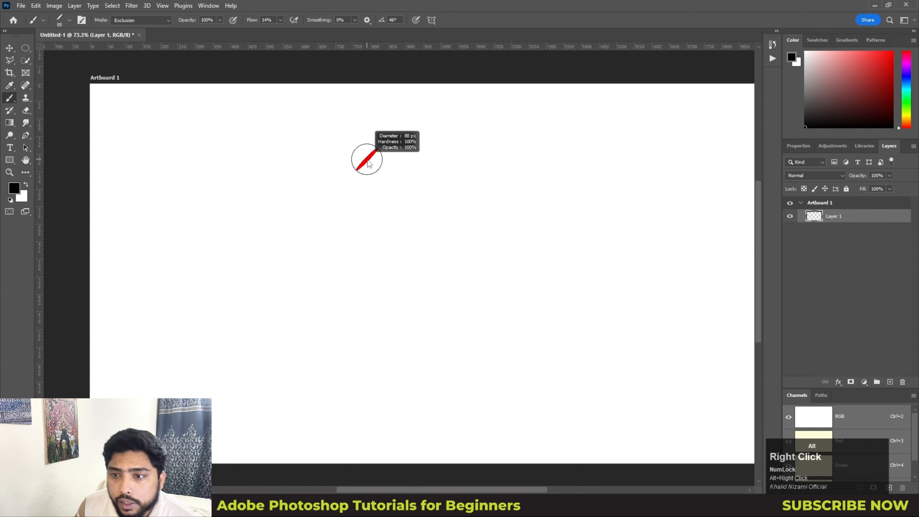
pyautogui.moveTo(368, 162); pyautogui.dragTo(363, 97)
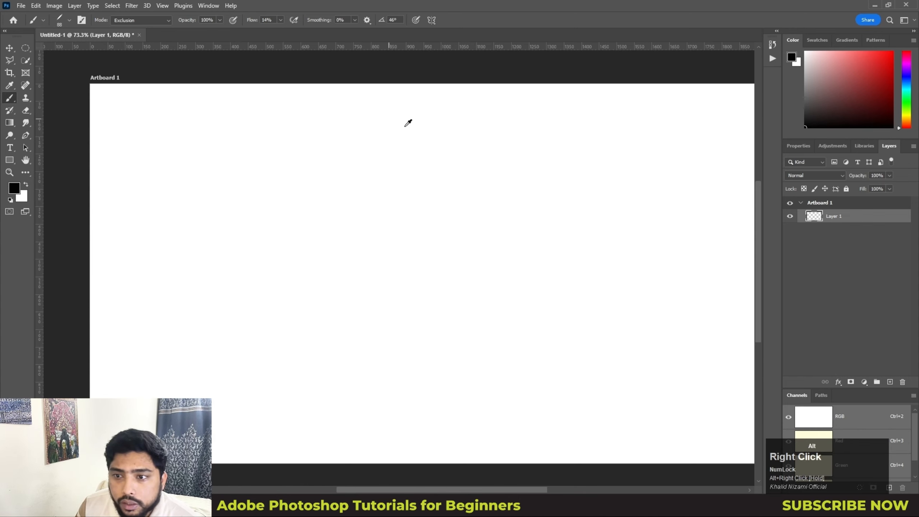
# - Paint black calligraphic strokes across the middle of the artboard, enclosed by a long curved sweep around them
pyautogui.moveTo(514, 127)
pyautogui.mouseDown()
pyautogui.moveTo(530, 186)
pyautogui.moveTo(533, 248)
pyautogui.moveTo(505, 308)
pyautogui.moveTo(480, 323)
pyautogui.mouseUp()
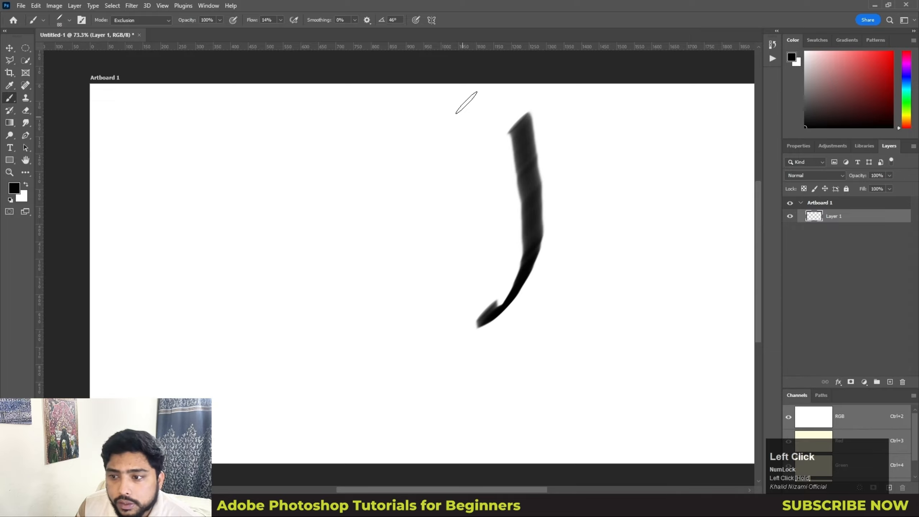
pyautogui.moveTo(446, 137)
pyautogui.mouseDown()
pyautogui.moveTo(450, 235)
pyautogui.moveTo(426, 303)
pyautogui.moveTo(382, 283)
pyautogui.moveTo(346, 323)
pyautogui.moveTo(313, 304)
pyautogui.mouseUp()
pyautogui.moveTo(276, 363)
pyautogui.mouseDown()
pyautogui.moveTo(570, 257)
pyautogui.moveTo(476, 113)
pyautogui.moveTo(237, 290)
pyautogui.moveTo(277, 220)
pyautogui.mouseUp()
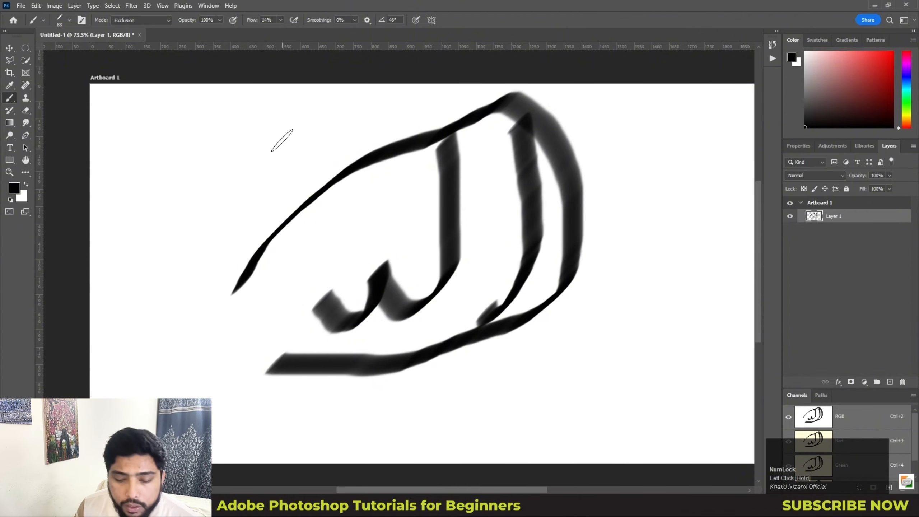
# - Make the brush tip rounder and paint a thicker winding stroke to the right of the calligraphy
pyautogui.rightClick(282, 140)
pyautogui.moveTo(305, 147); pyautogui.dragTo(307, 152)
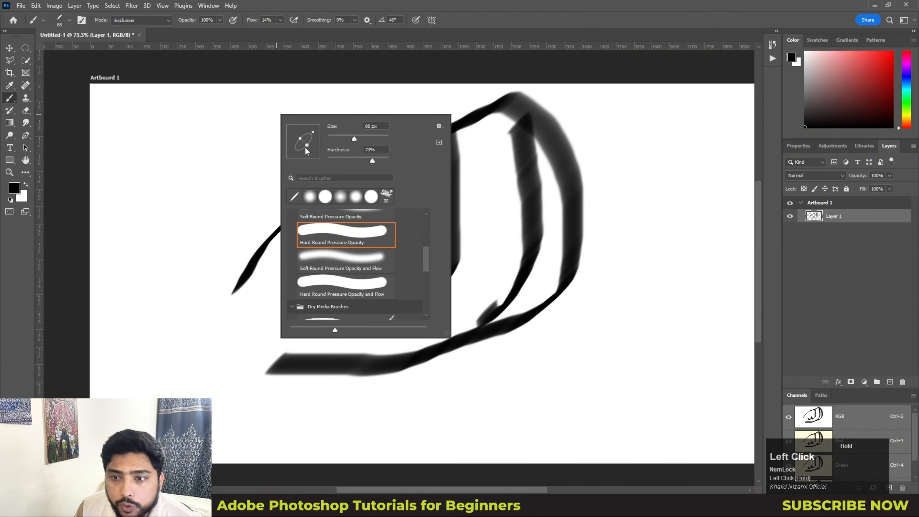
pyautogui.moveTo(661, 119)
pyautogui.mouseDown()
pyautogui.moveTo(679, 260)
pyautogui.moveTo(634, 305)
pyautogui.moveTo(606, 278)
pyautogui.moveTo(580, 324)
pyautogui.moveTo(568, 380)
pyautogui.moveTo(537, 381)
pyautogui.mouseUp()
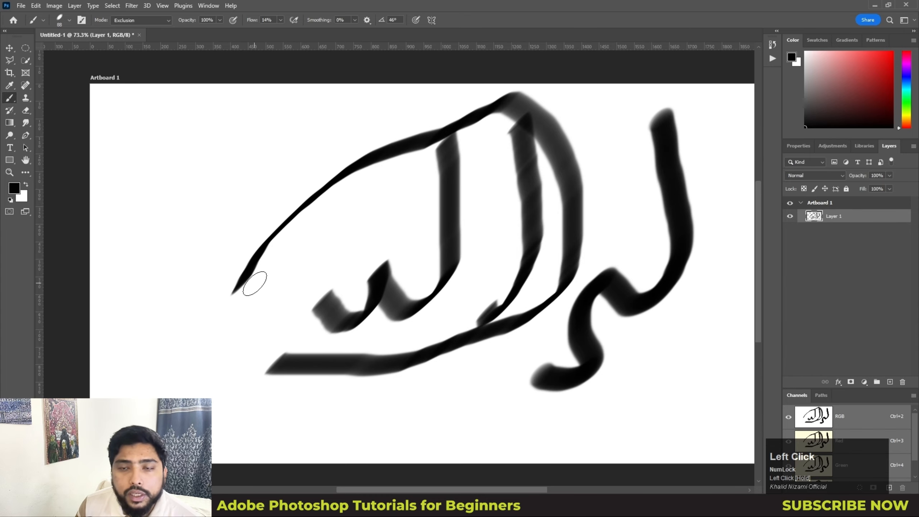
pyautogui.hotkey('ctrl', 'z')
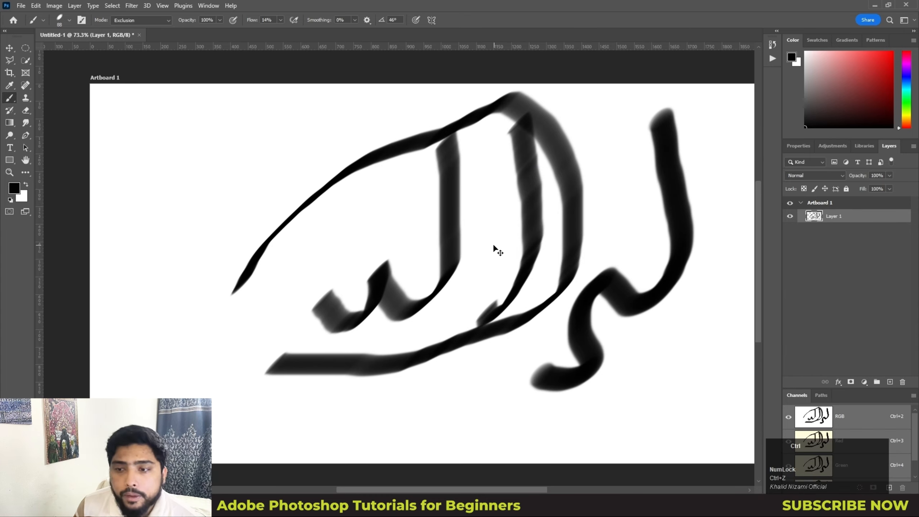
# - Switch to the Eraser tool and check its brush preset settings
pyautogui.click(10, 48)
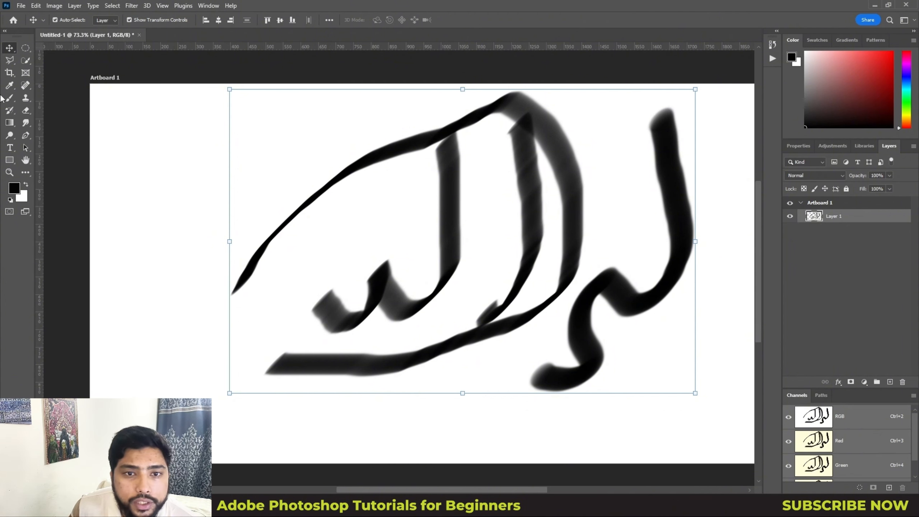
pyautogui.click(9, 85)
pyautogui.click(9, 98)
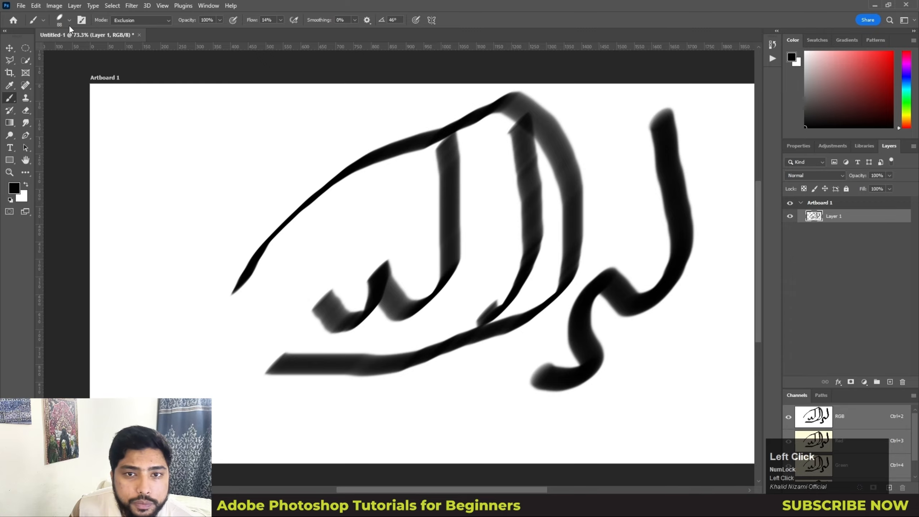
pyautogui.click(26, 111)
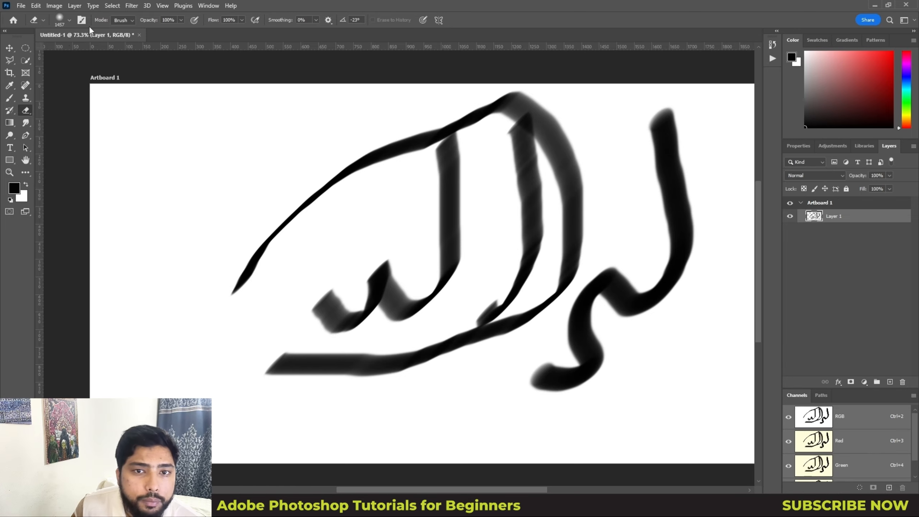
pyautogui.click(70, 20)
pyautogui.click(69, 20)
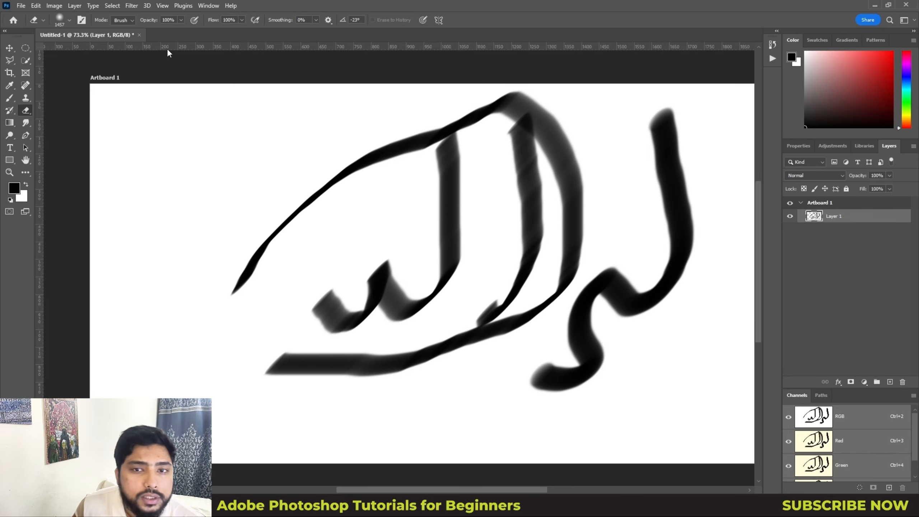
# - Erase the black calligraphy and the winding stroke from Layer 1 with the large soft eraser
pyautogui.moveTo(272, 278)
pyautogui.mouseDown()
pyautogui.moveTo(527, 249)
pyautogui.moveTo(173, 263)
pyautogui.moveTo(596, 211)
pyautogui.moveTo(195, 288)
pyautogui.mouseUp()
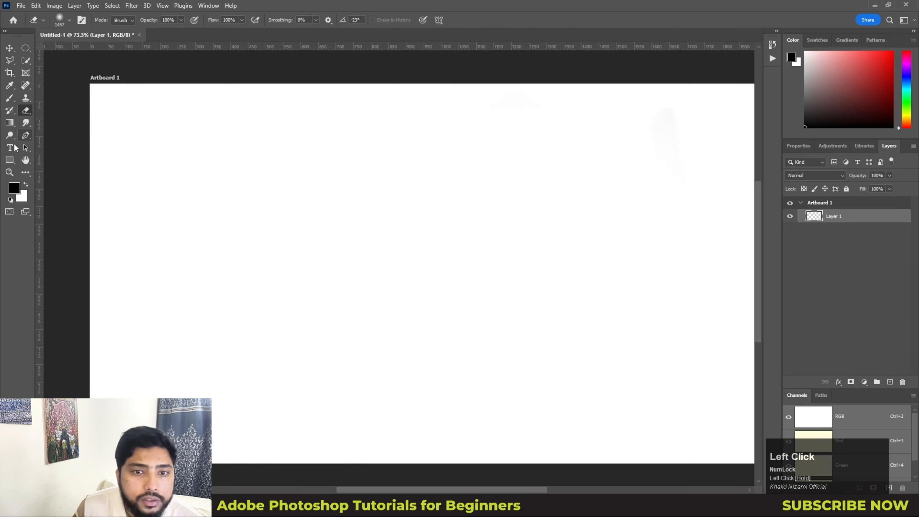
# - Go through the Smudge, Dodge, Gradient, Frame and Clone Stamp tools to compare their variants and brush options
pyautogui.rightClick(26, 124)
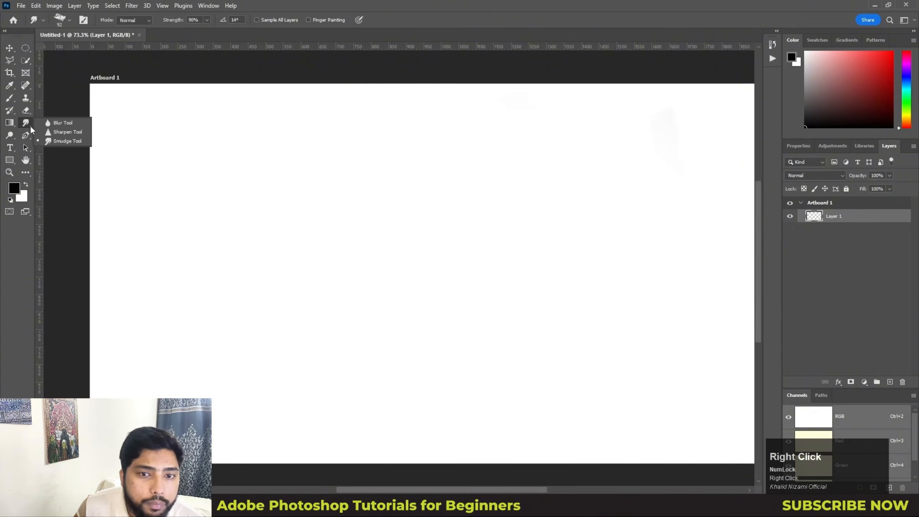
pyautogui.click(76, 143)
pyautogui.rightClick(11, 136)
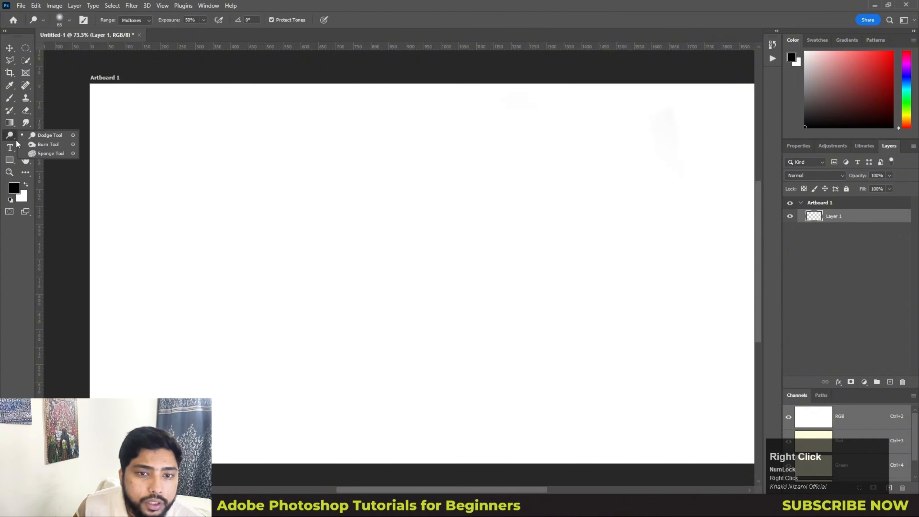
pyautogui.click(60, 134)
pyautogui.click(9, 123)
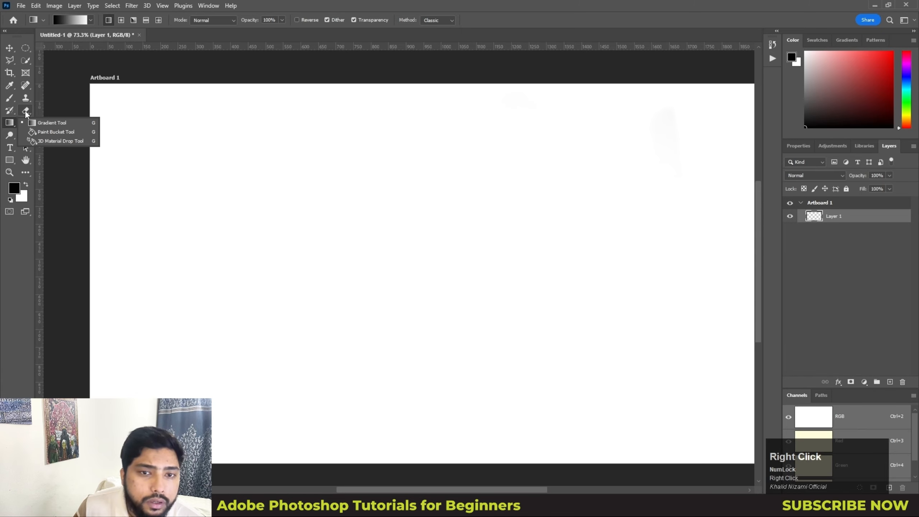
pyautogui.click(31, 75)
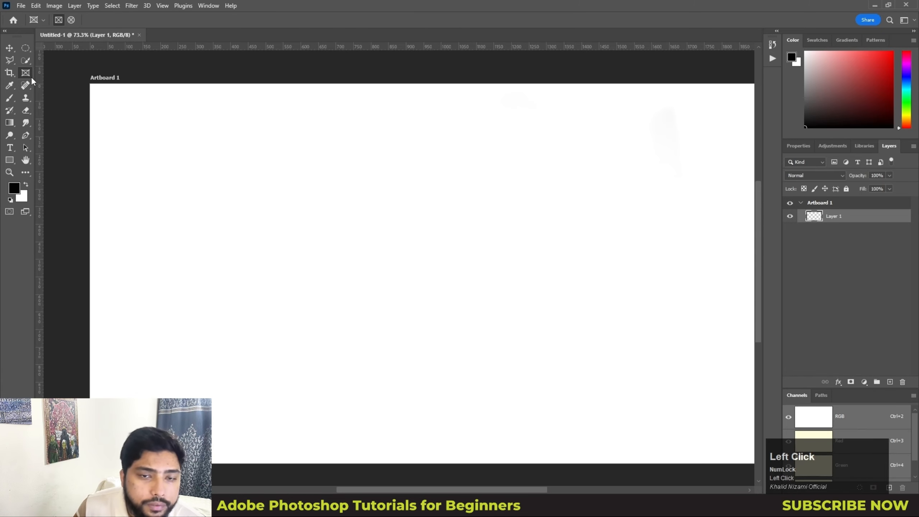
pyautogui.click(25, 100)
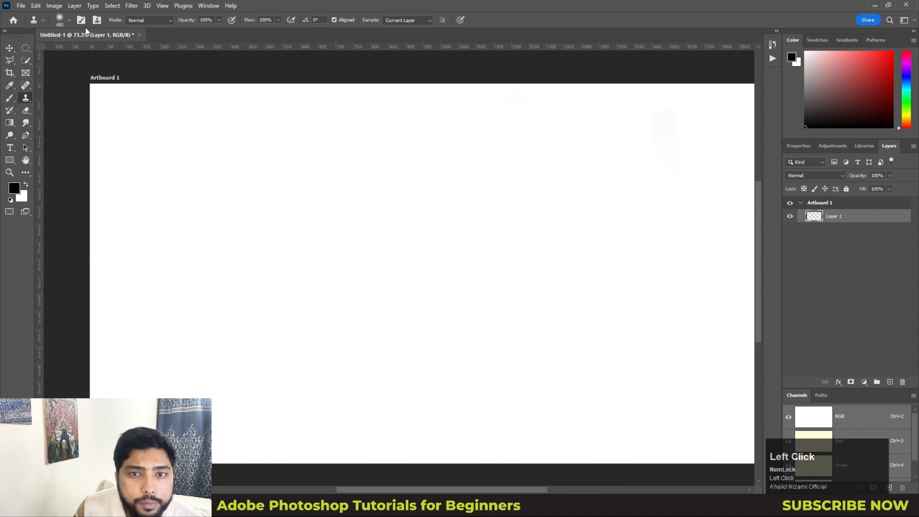